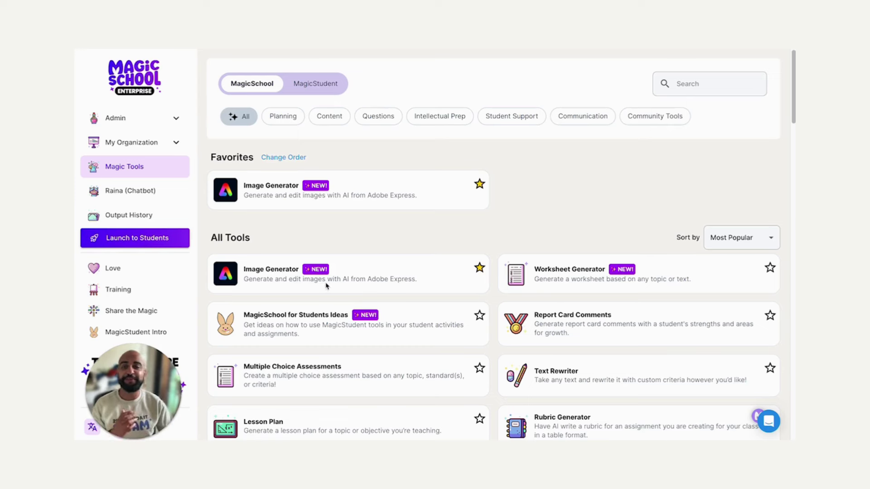
Step: Open the Image Generator and read the example prompts on the sample images
click(359, 285)
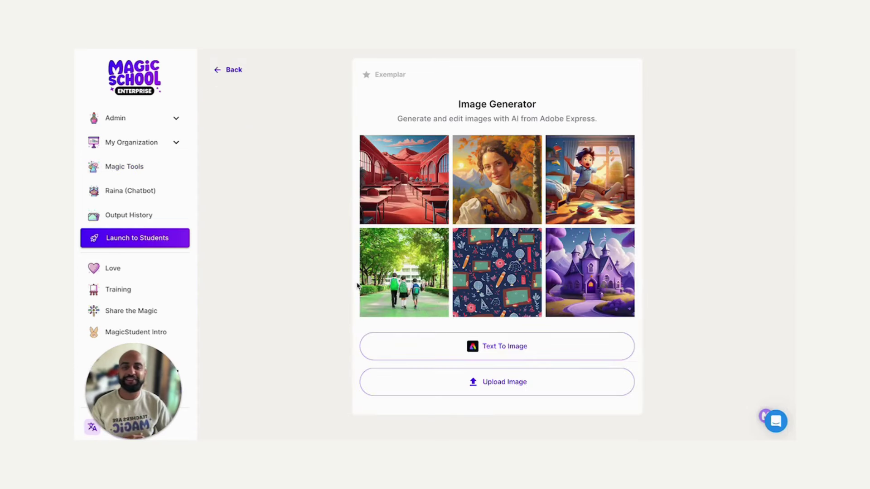
mouse_move(407, 210)
mouse_move(494, 185)
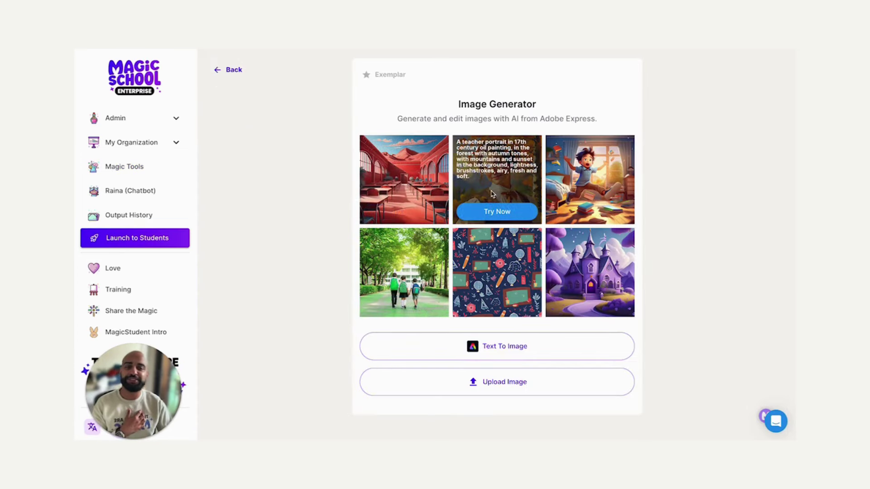
mouse_move(550, 164)
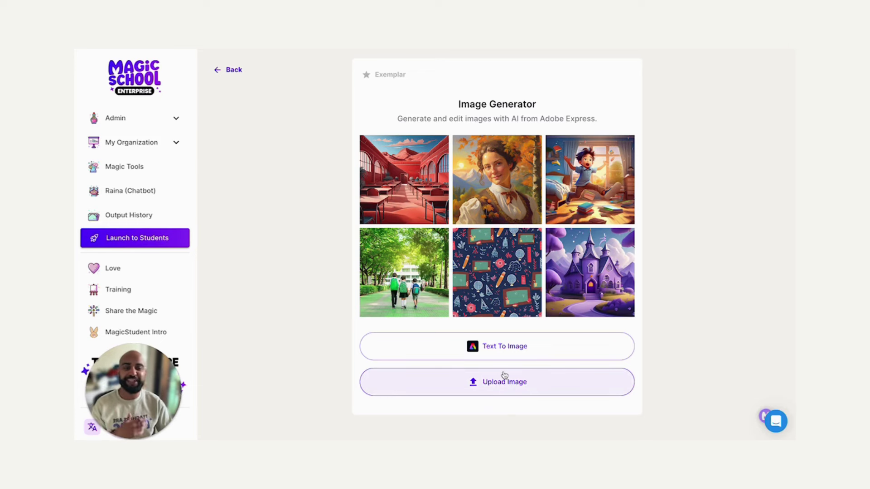
Step: Start a text-to-image generation with the prompt 'Of educators who learning at a conference center in Denver Colorado'
click(510, 352)
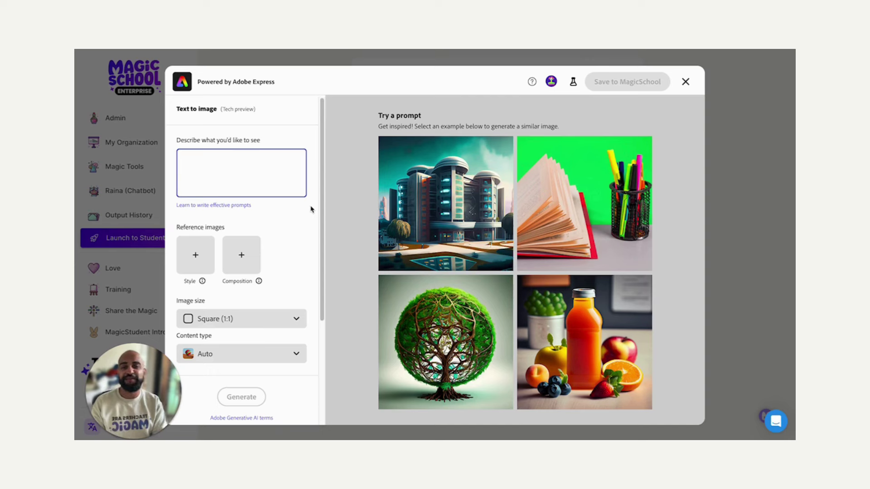
text(Ma)
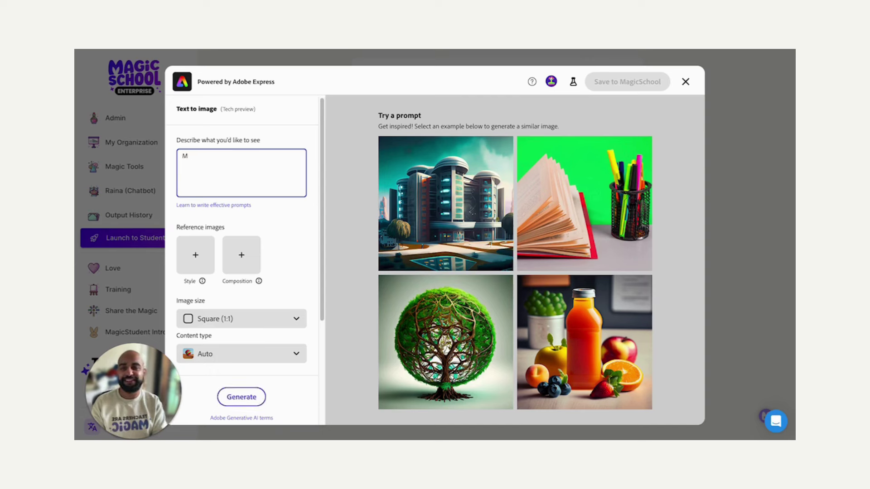
key(BackSpace)
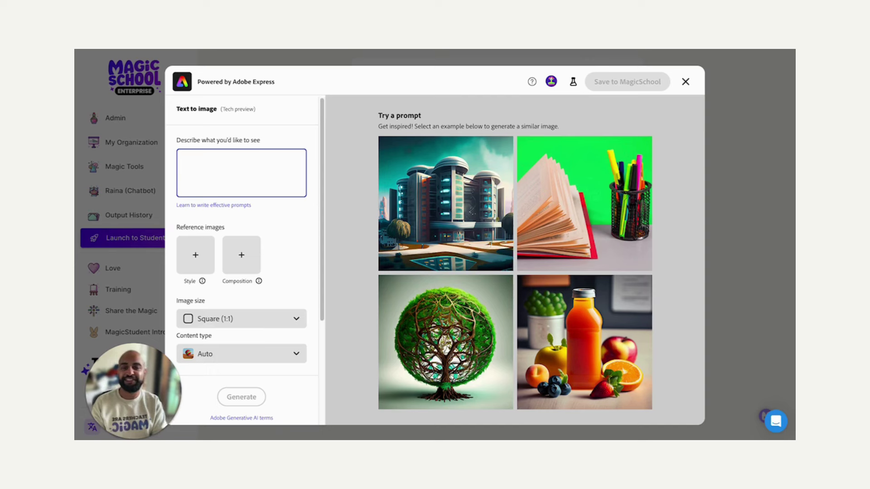
text(Of ed)
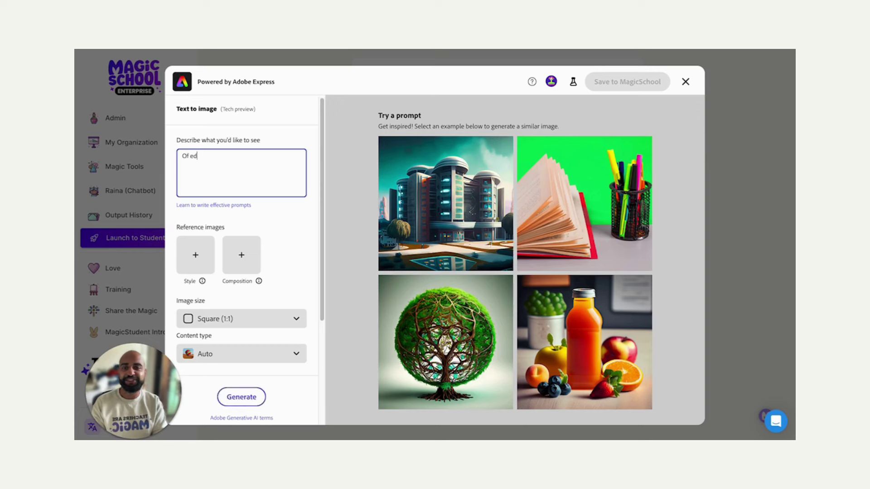
text(ucators who learning a)
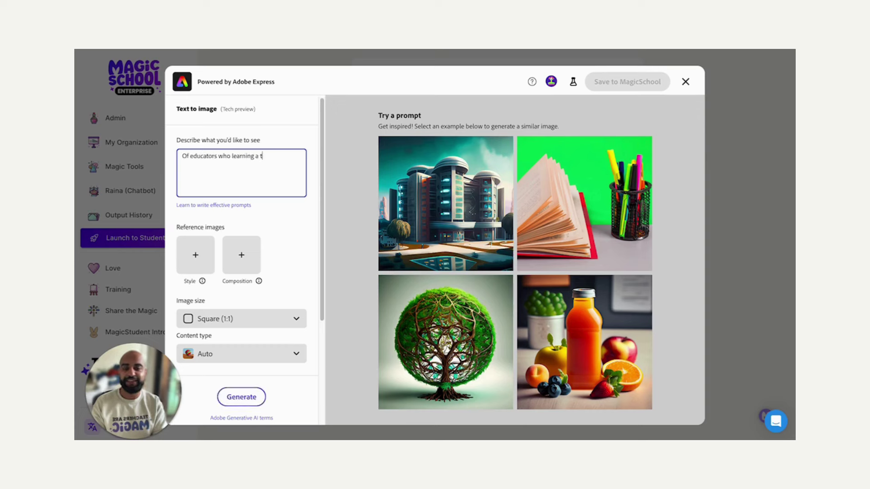
text(t a conference center in Denver Colorado)
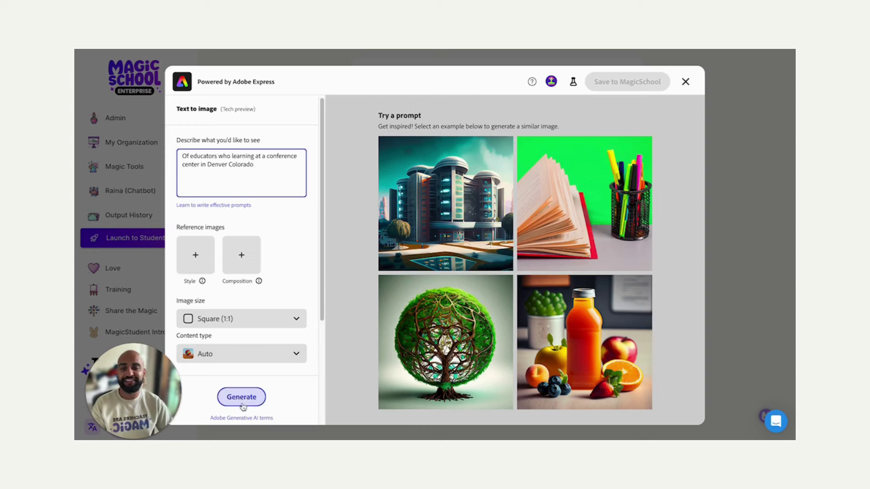
Step: Generate images from the conference-center prompt and select the bottom-left hall with tall windows
click(241, 397)
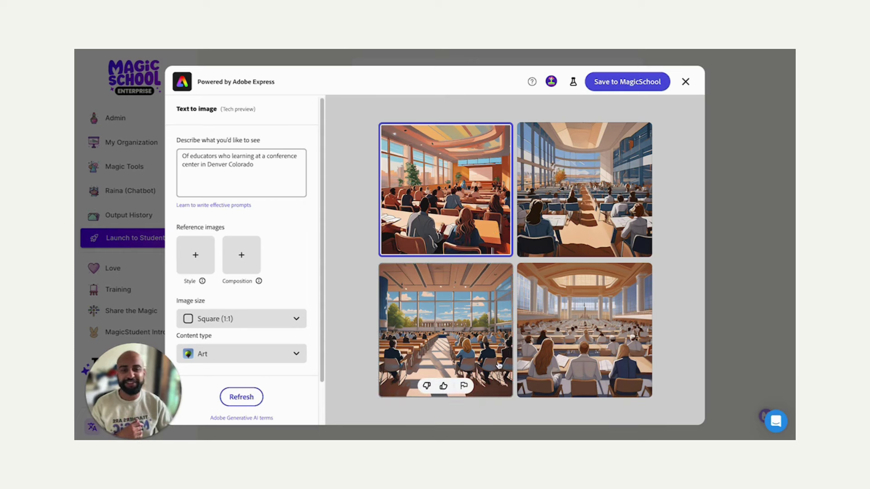
click(471, 363)
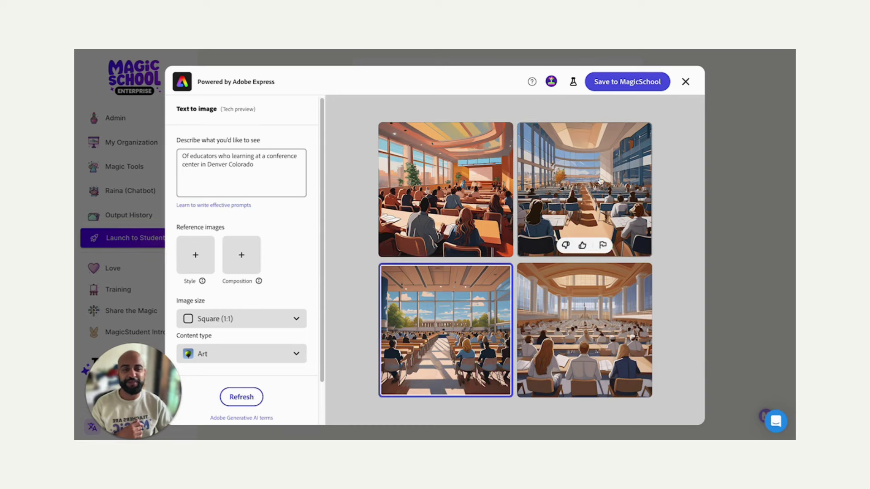
Step: Save the chosen image to MagicSchool under the name 'ISTE Denver'
click(614, 86)
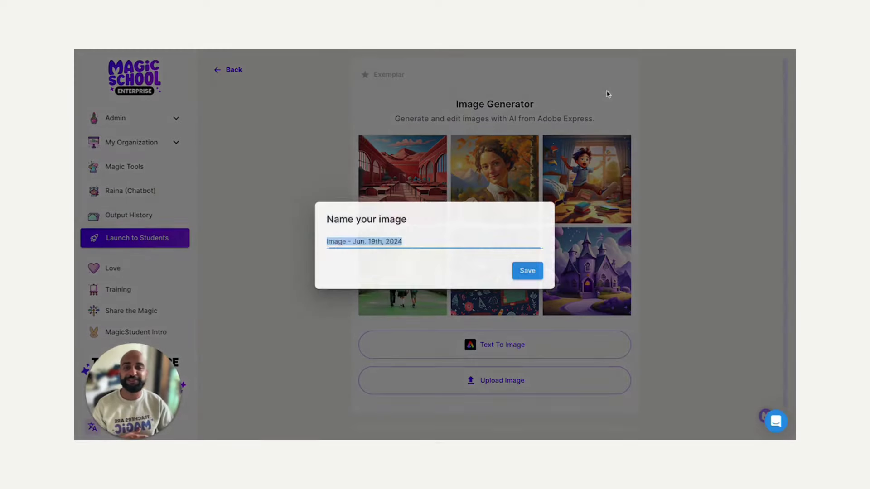
text(A+)
key(BackSpace)
key(BackSpace)
text(ISTE Denver)
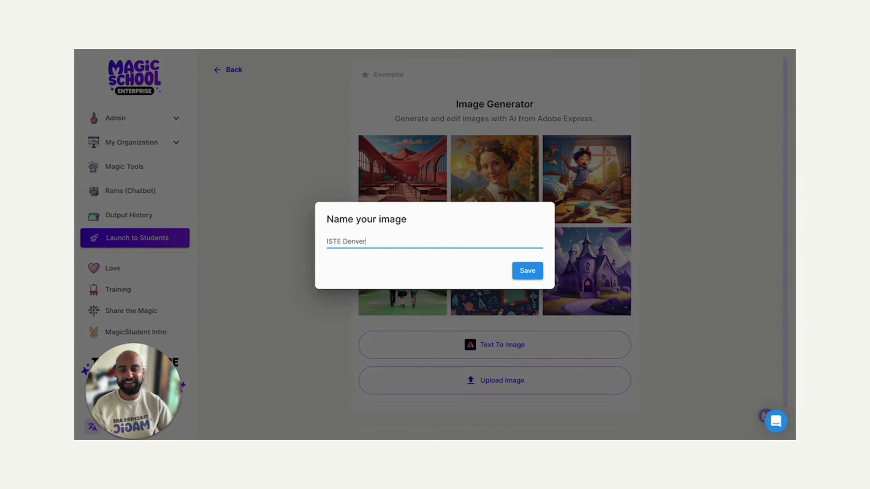
click(520, 276)
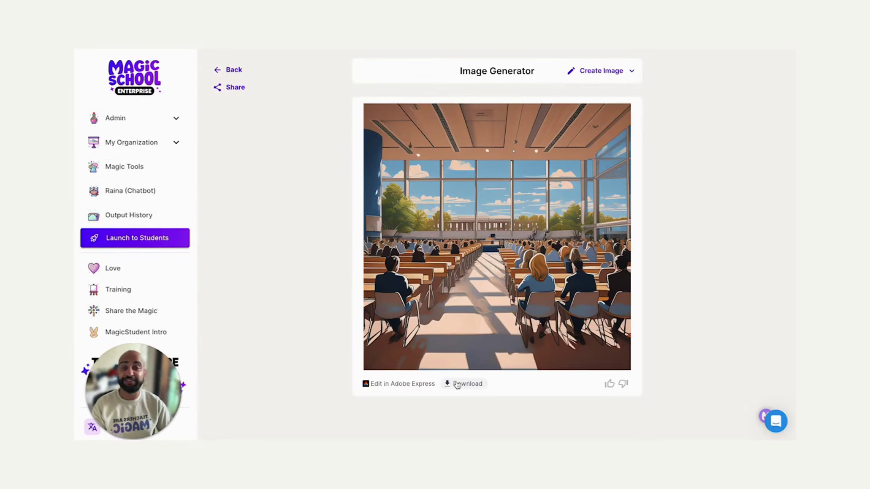
Step: Mask the image's upper area with a 175 brush and enter 'Watching a presentation on a projector learning'
click(391, 388)
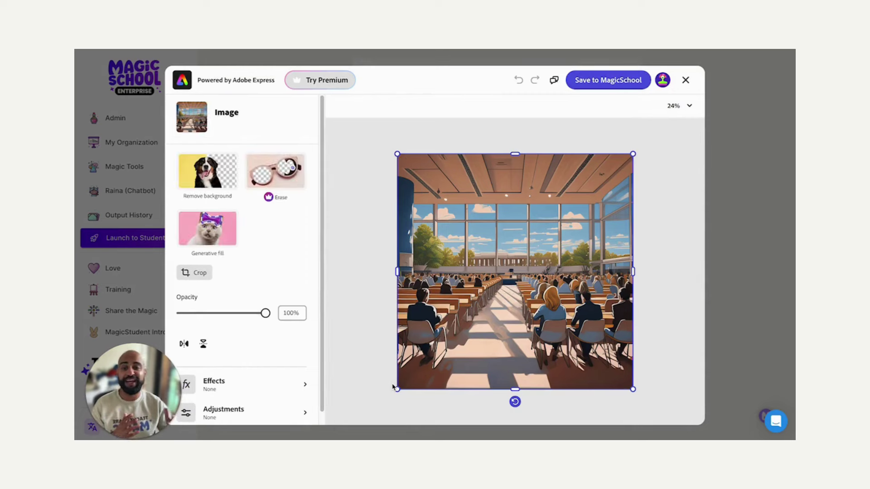
click(211, 232)
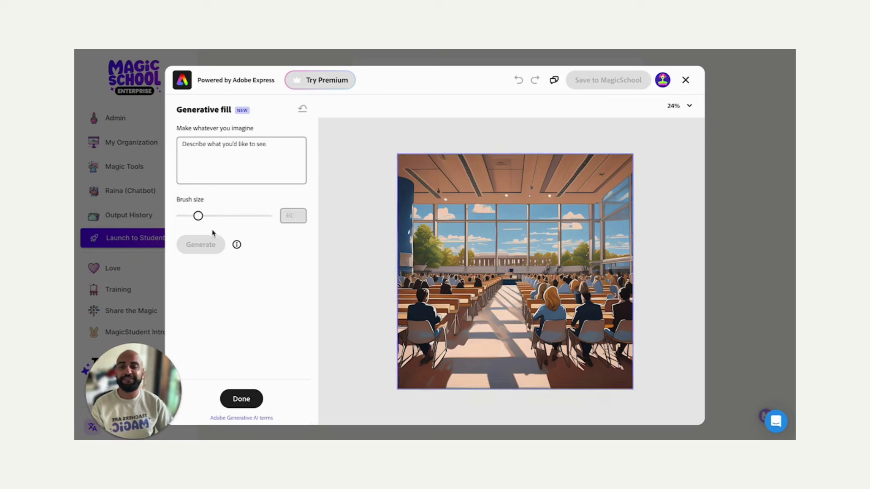
drag(230, 216, 256, 216)
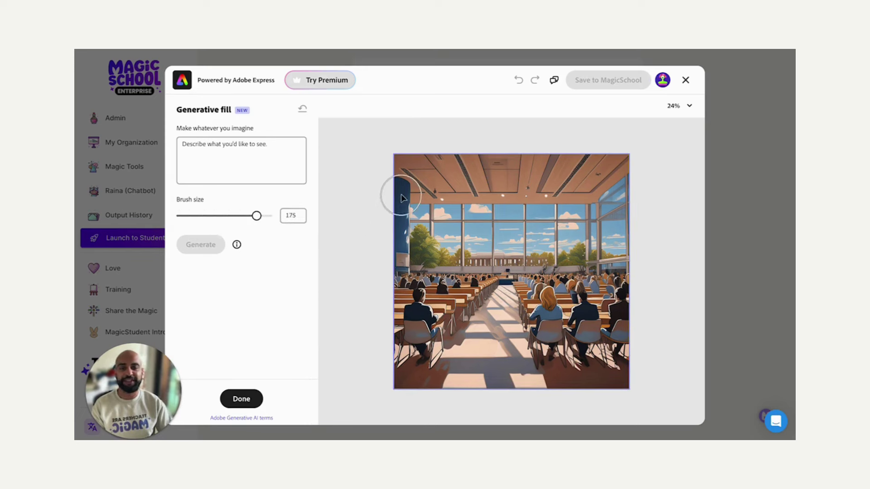
mouse_move(408, 202)
mouse_down()
mouse_move(417, 265)
mouse_move(438, 270)
mouse_move(471, 268)
mouse_move(481, 217)
mouse_move(491, 249)
mouse_move(534, 253)
mouse_move(610, 240)
mouse_move(589, 210)
mouse_move(617, 201)
mouse_up()
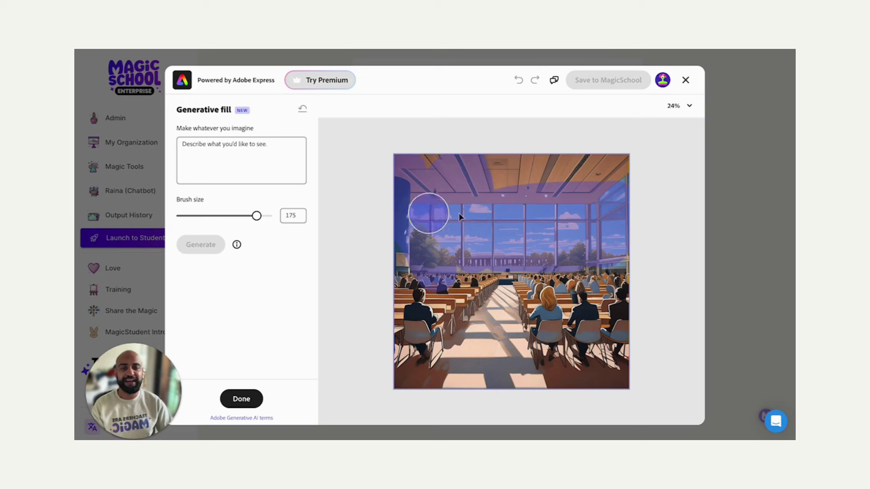
text(Wat)
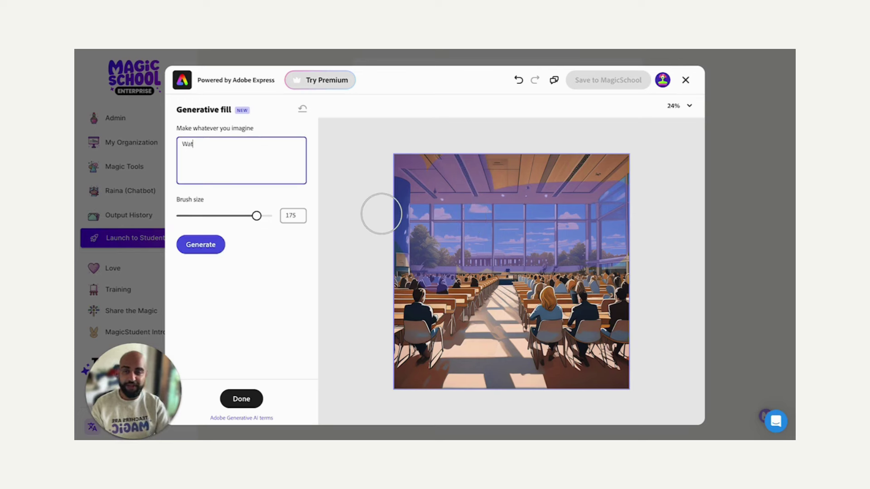
text(ching a presentation on a projec)
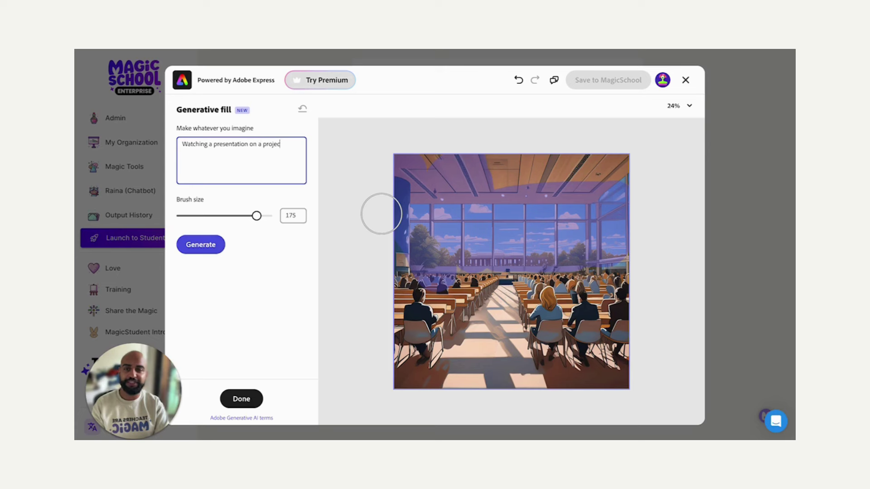
text(tor learning)
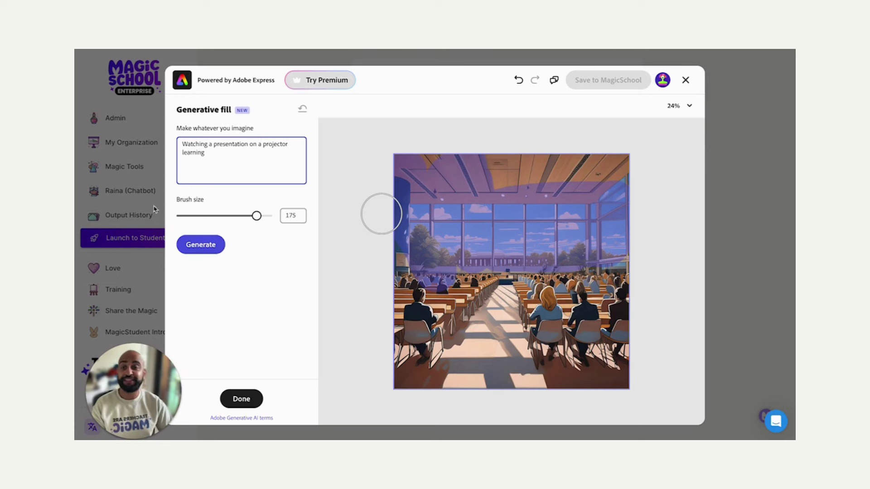
click(203, 250)
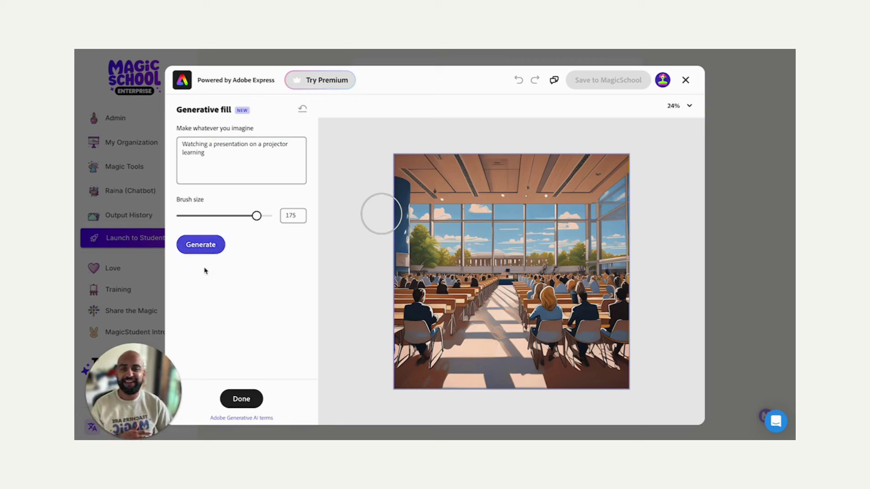
Step: Generate the fill, keep the projector-screen result, and bring up Save to MagicSchool
click(210, 253)
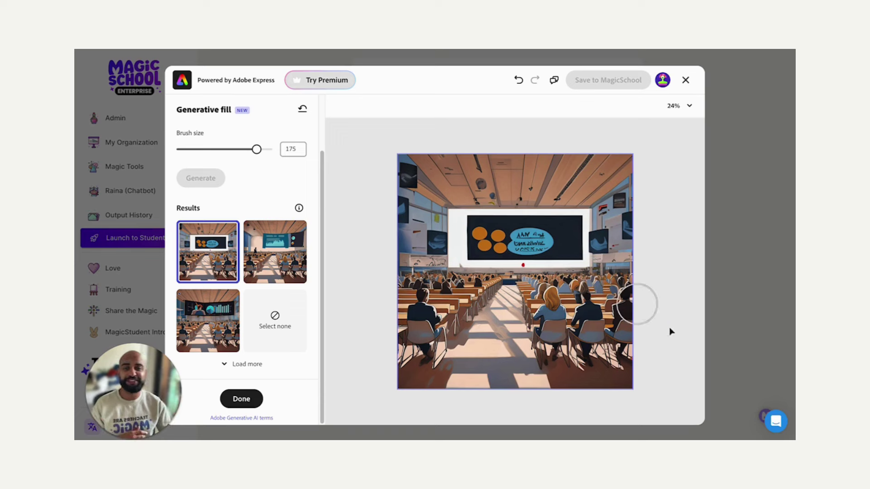
click(246, 402)
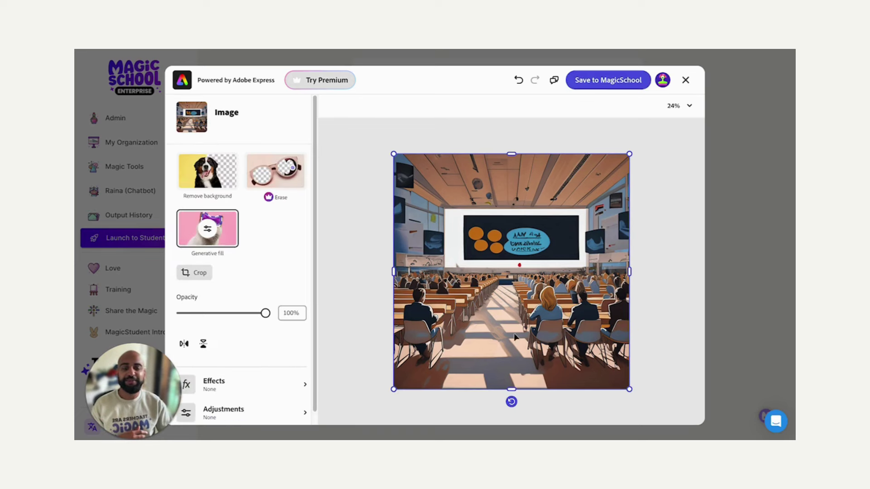
click(637, 79)
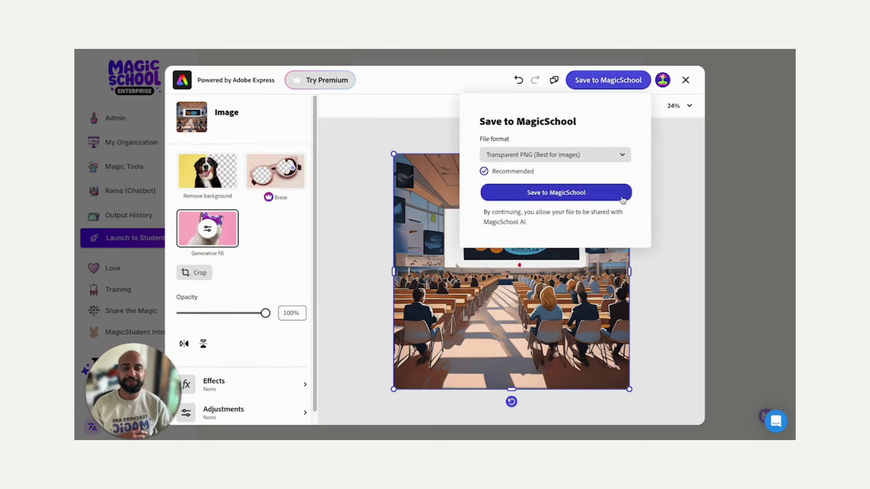
Step: Save the projector-screen version to MagicSchool and scroll to view it below the original image
click(620, 198)
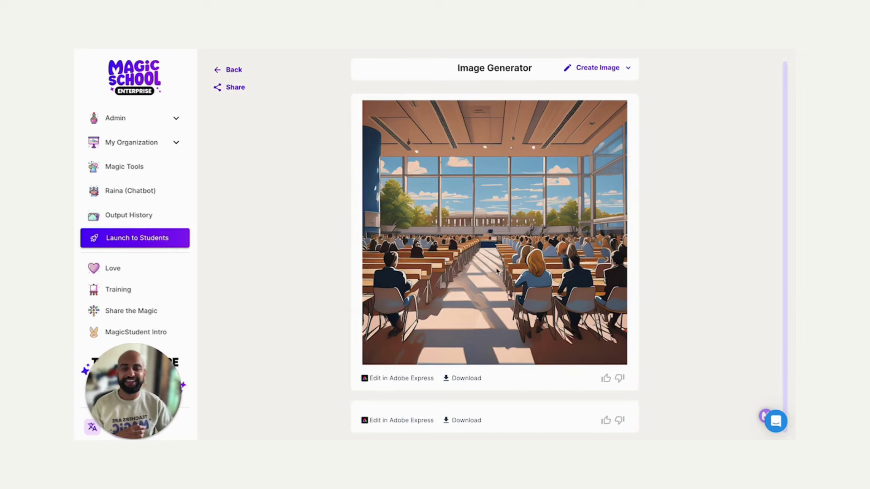
scroll(546, 241, down, 5)
scroll(539, 244, up, 8)
scroll(535, 236, down, 7)
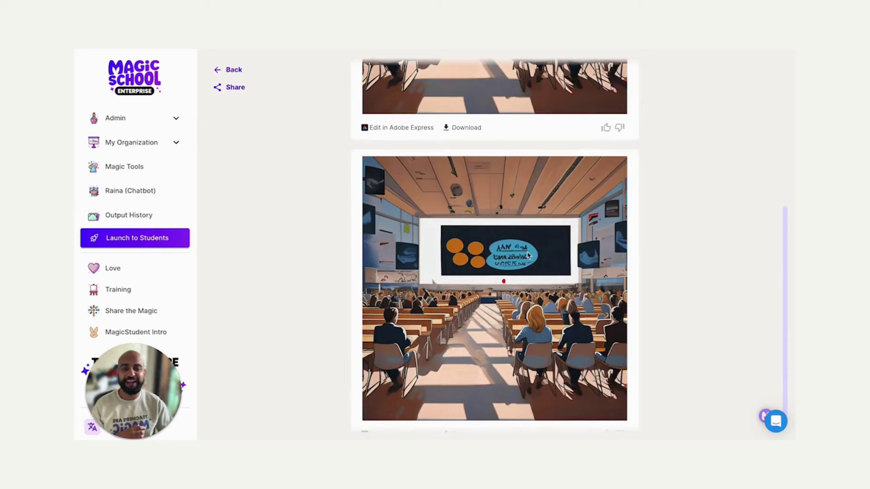
scroll(496, 277, down, 1)
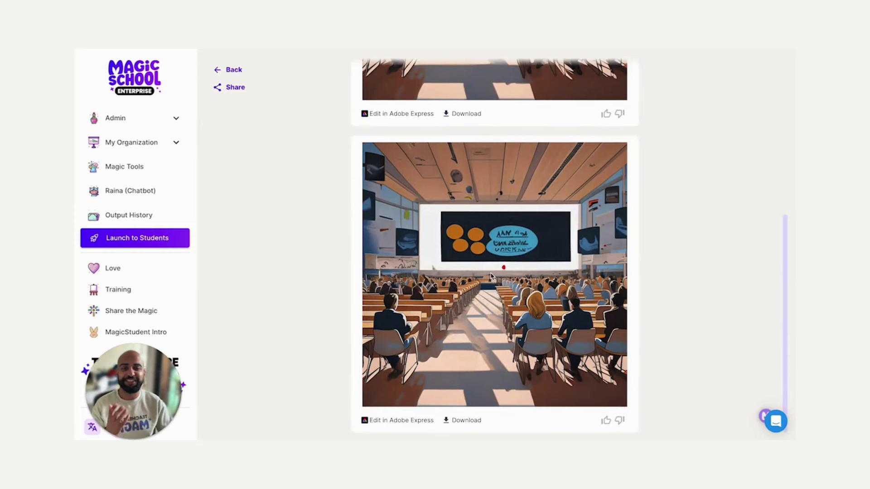
scroll(248, 213, up, 6)
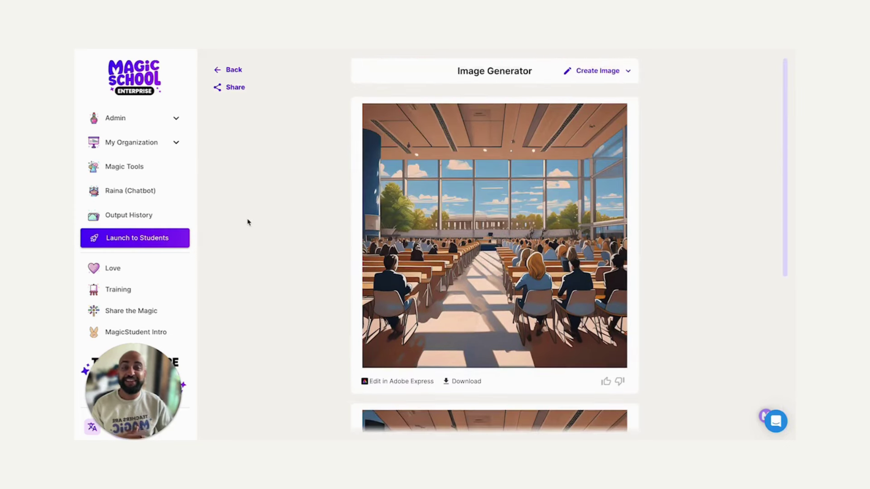
Step: Return to the tools list and start setting up a new student room
click(241, 77)
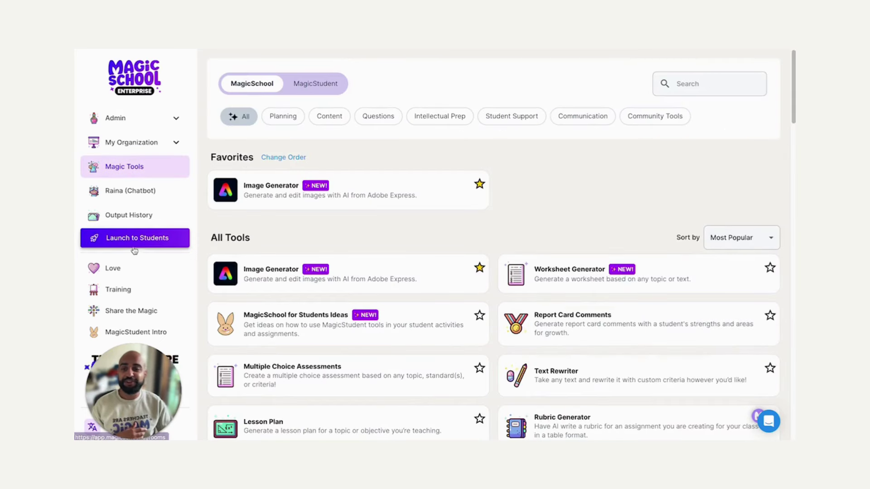
click(137, 245)
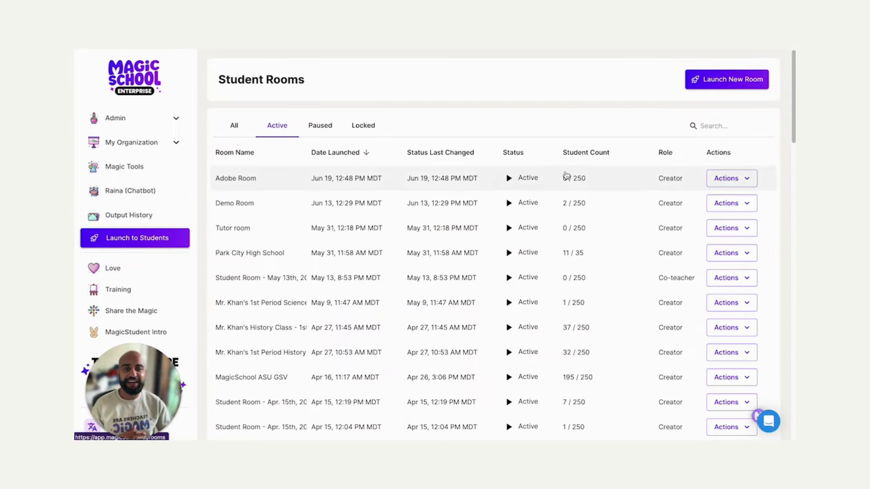
click(694, 84)
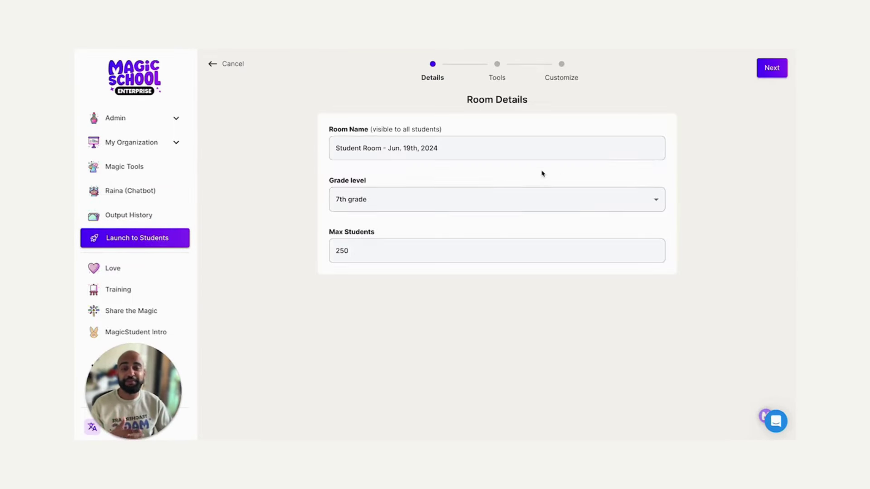
Step: Name the room 'Adobe Room', continue through Tools and Customize, and launch it
click(532, 145)
key(ctrl+a)
text(A)
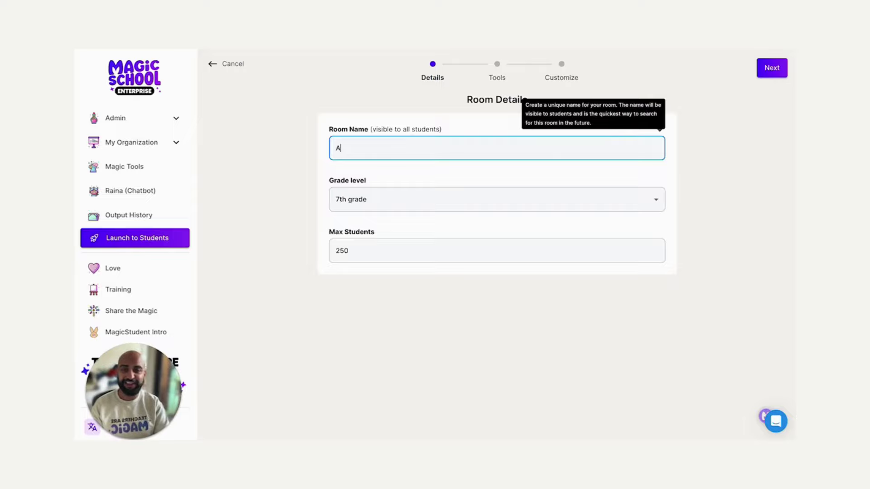
text(dobe Room)
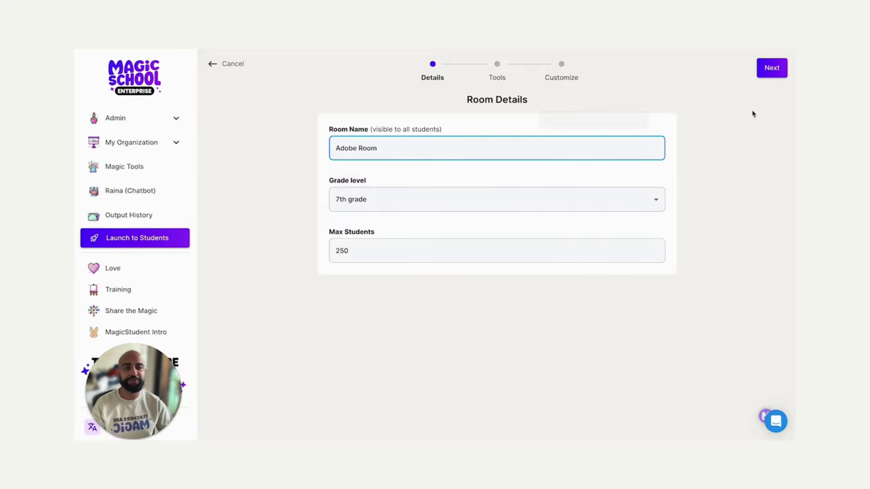
click(771, 70)
scroll(616, 222, down, 7)
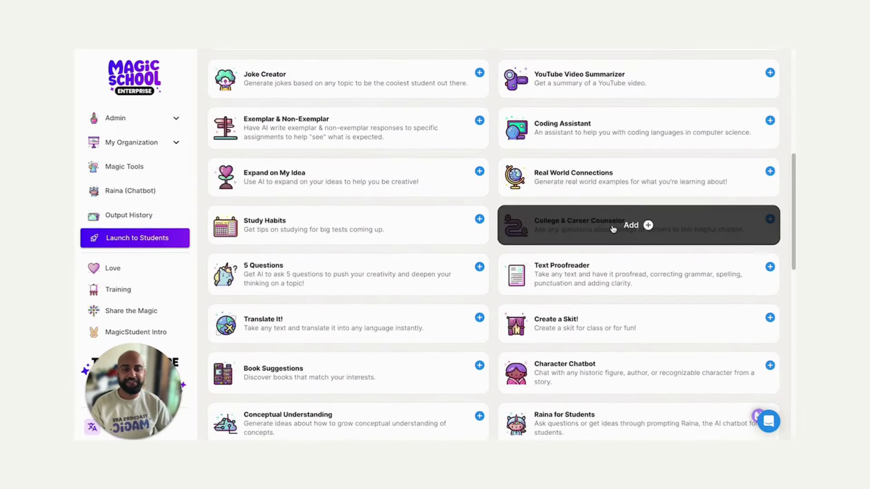
scroll(613, 229, down, 4)
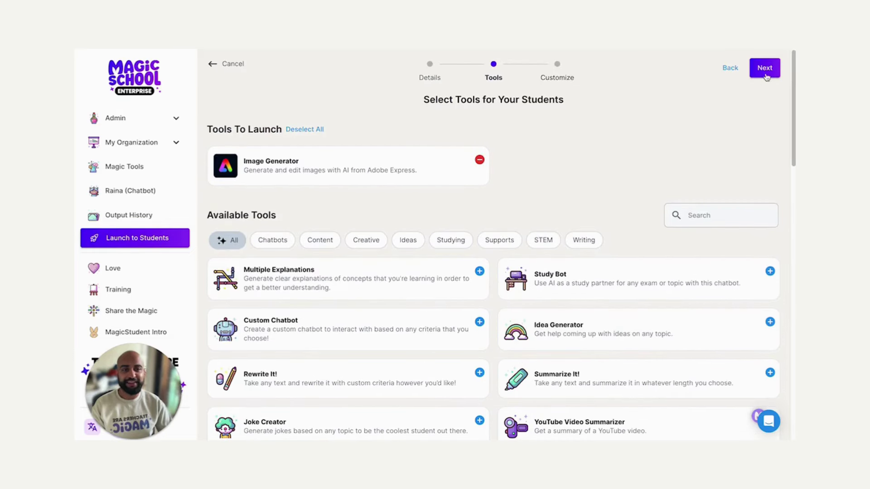
click(766, 71)
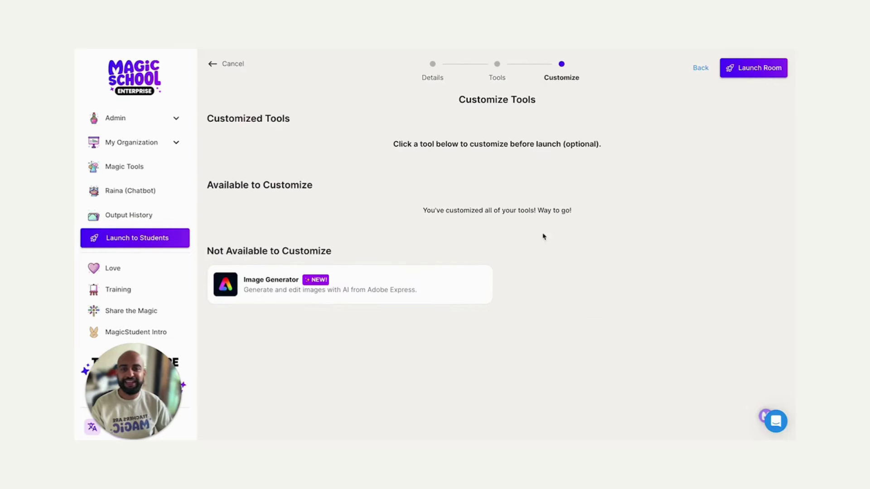
click(755, 69)
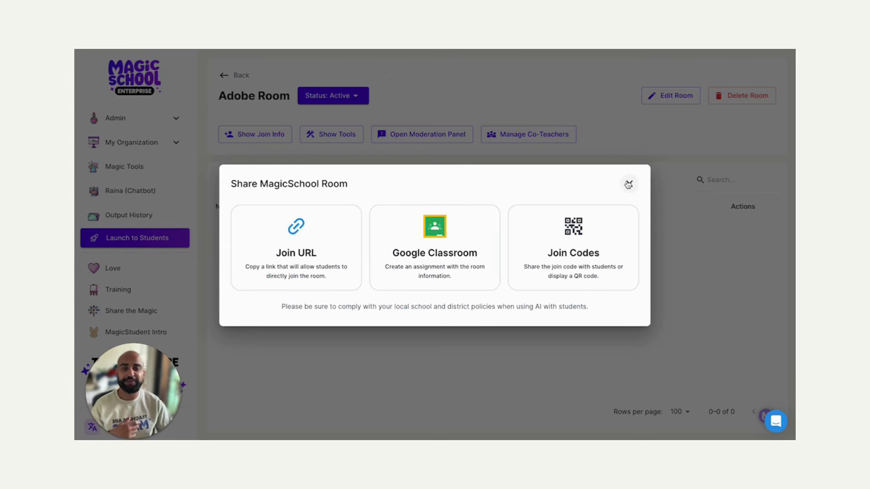
Step: Close the Share MagicSchool Room dialog to reveal Adobe Room's empty student list
click(628, 184)
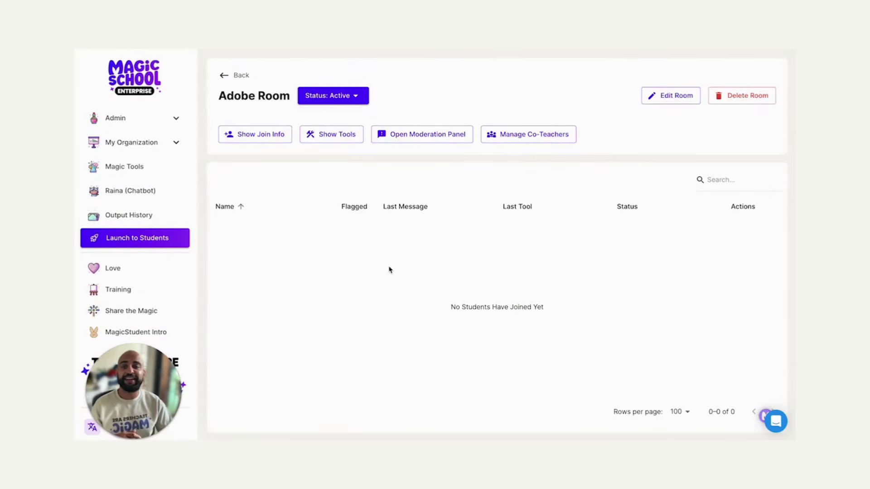